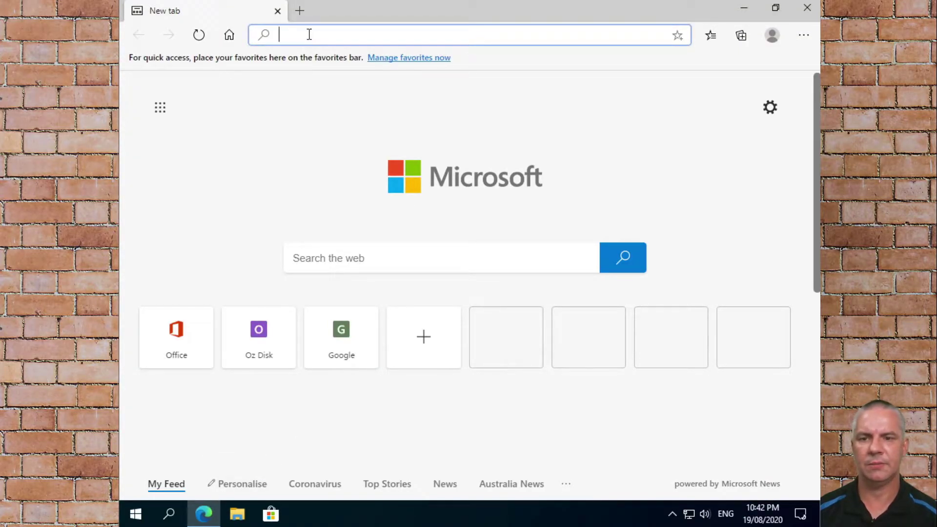
Search Bing for 'google chrome' and locate the Google Chrome download link in the results
type("google ")
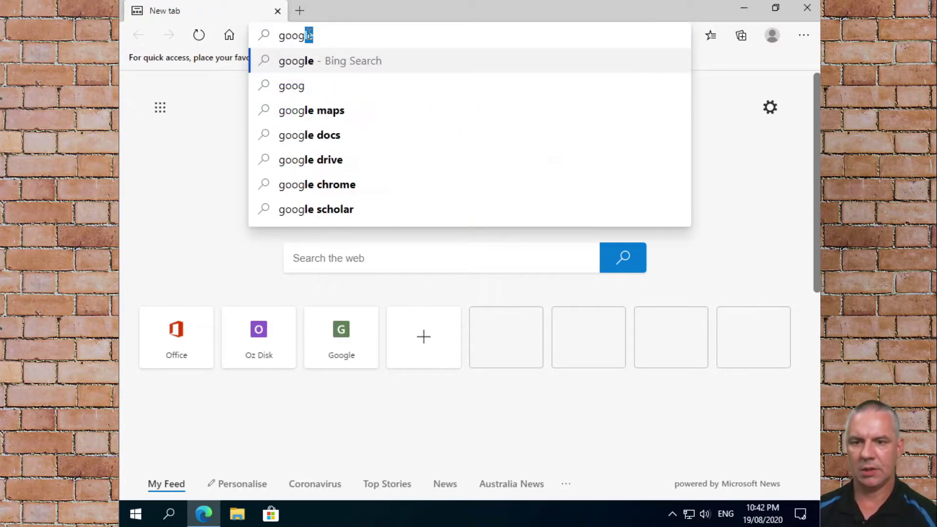
type("chr")
key("Return")
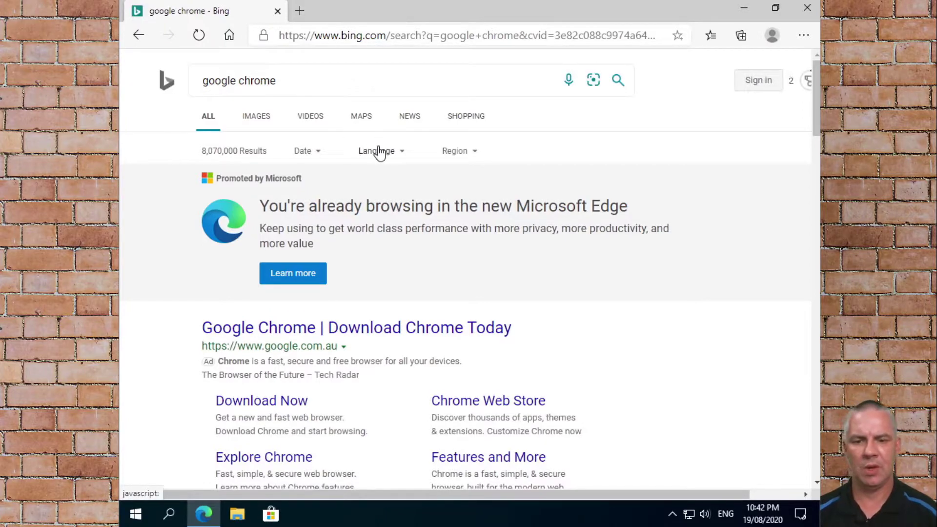
scroll(379, 156, "down", 3)
scroll(379, 156, "up", 1)
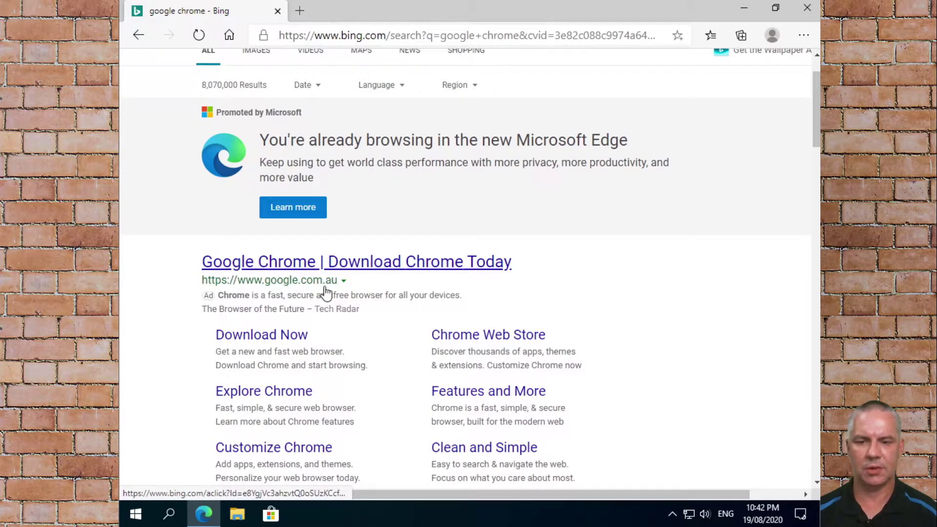
Open google.com/chrome and download the ChromeSetup.exe installer
left_click(279, 344)
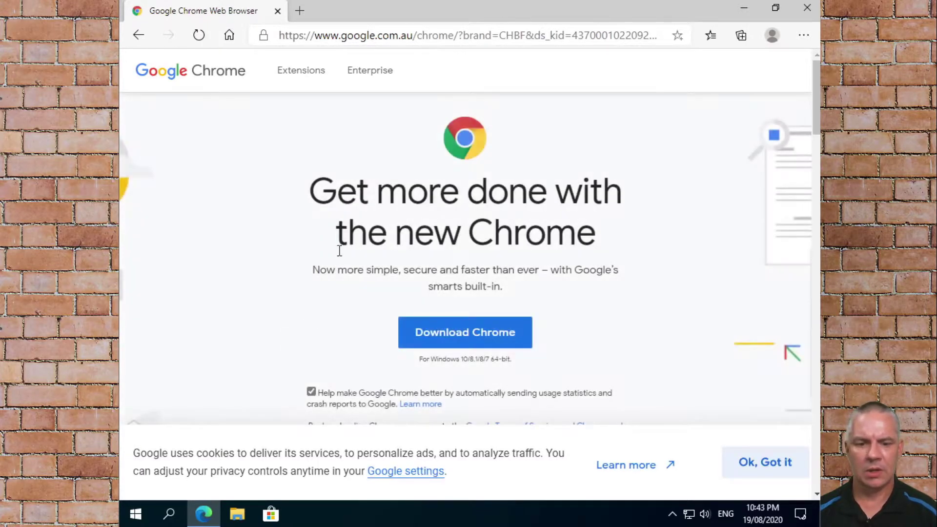
left_click(467, 337)
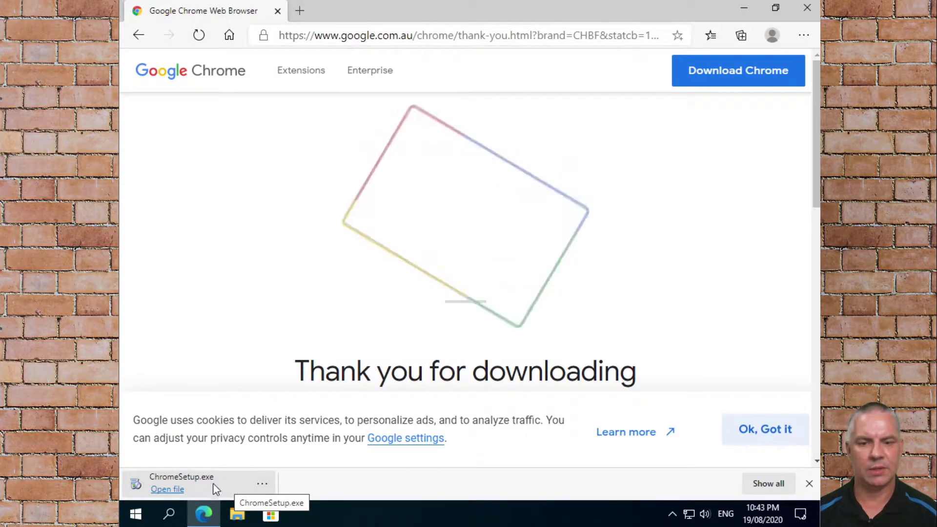
Run ChromeSetup.exe from Edge's downloads and approve the User Account Control prompt
left_click(214, 487)
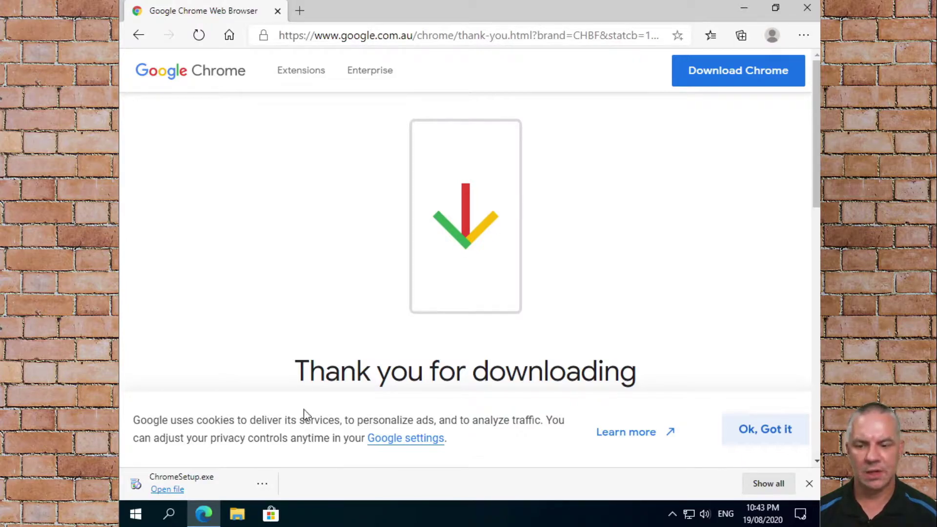
left_click(172, 491)
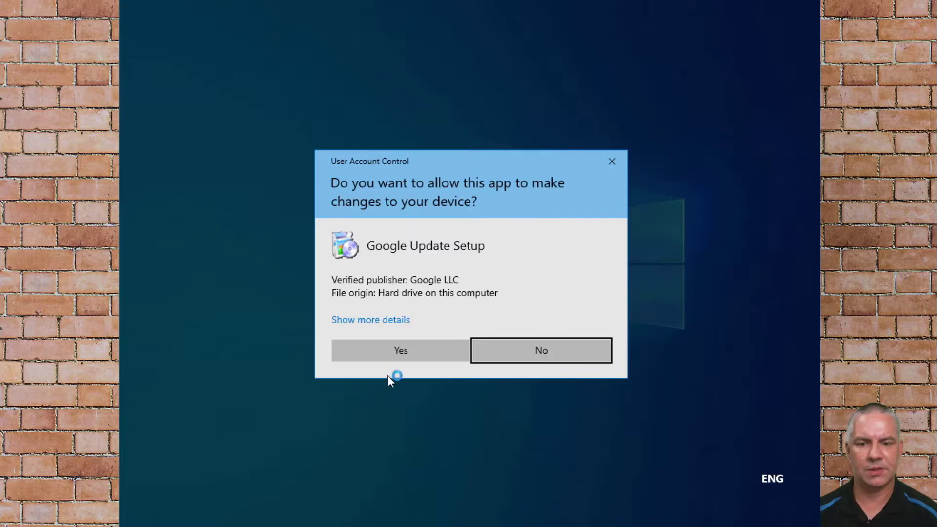
left_click(400, 350)
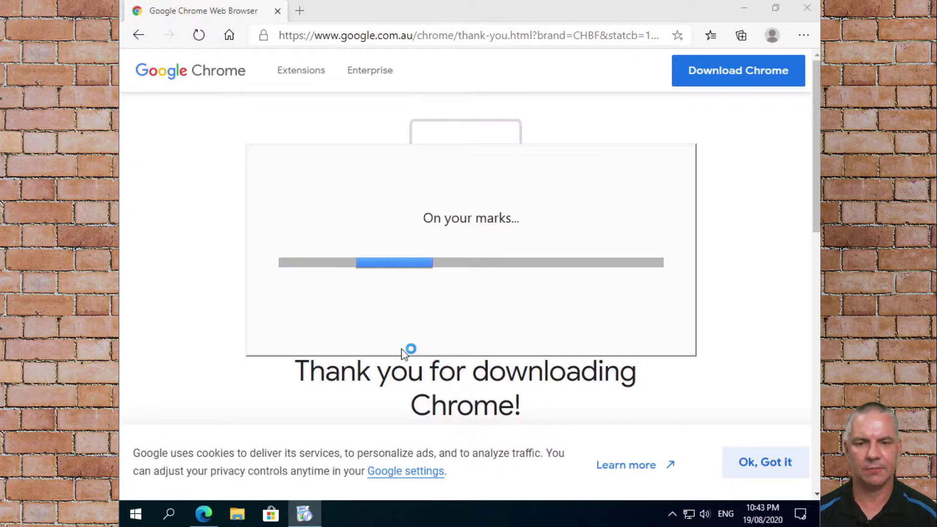
Close the Edge window while the Chrome installer finishes and launches Chrome
left_click(807, 7)
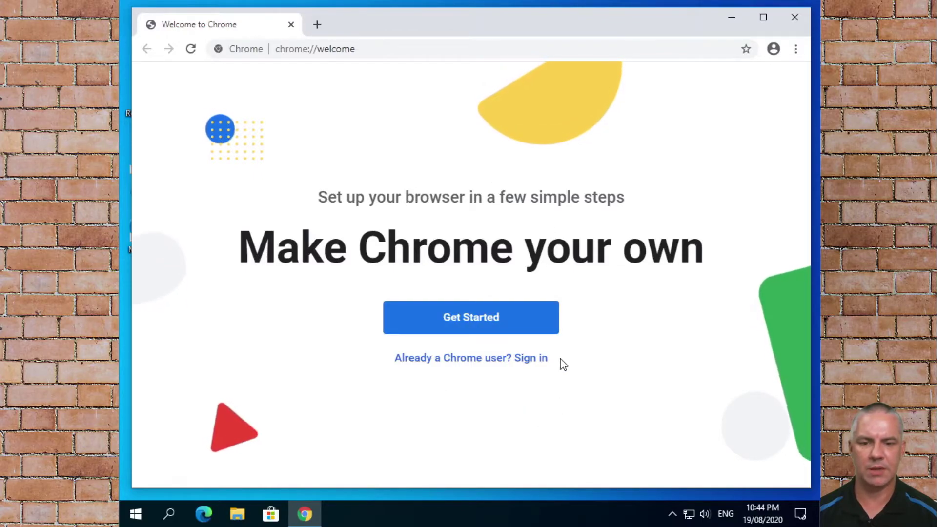
Start Chrome's welcome setup and skip both the bookmarks and background pages
left_click(472, 323)
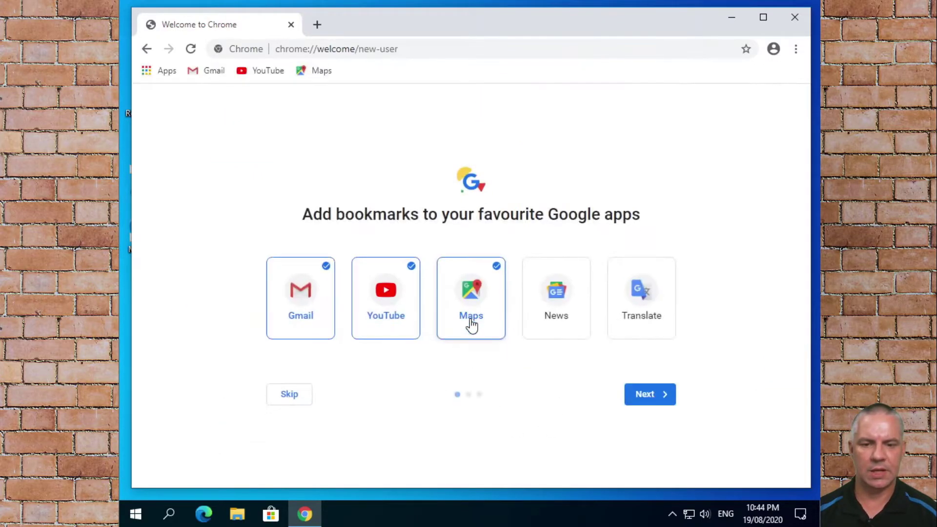
left_click(291, 397)
left_click(299, 469)
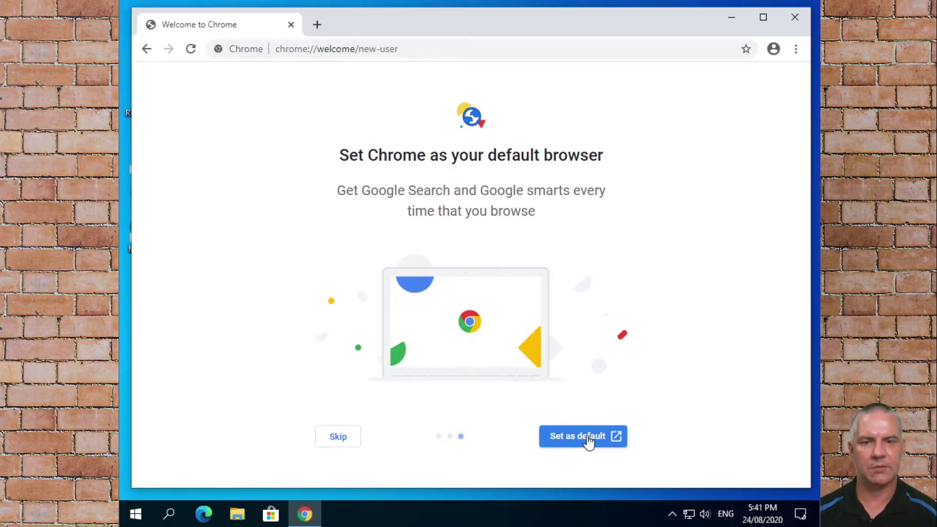
Change the Windows default web browser from Microsoft Edge to Google Chrome
left_click(589, 441)
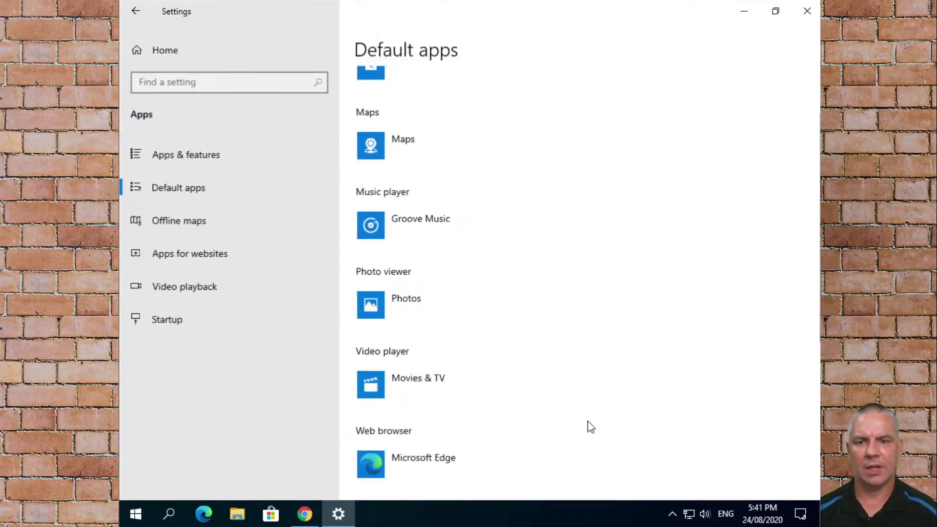
scroll(488, 397, "down", 2)
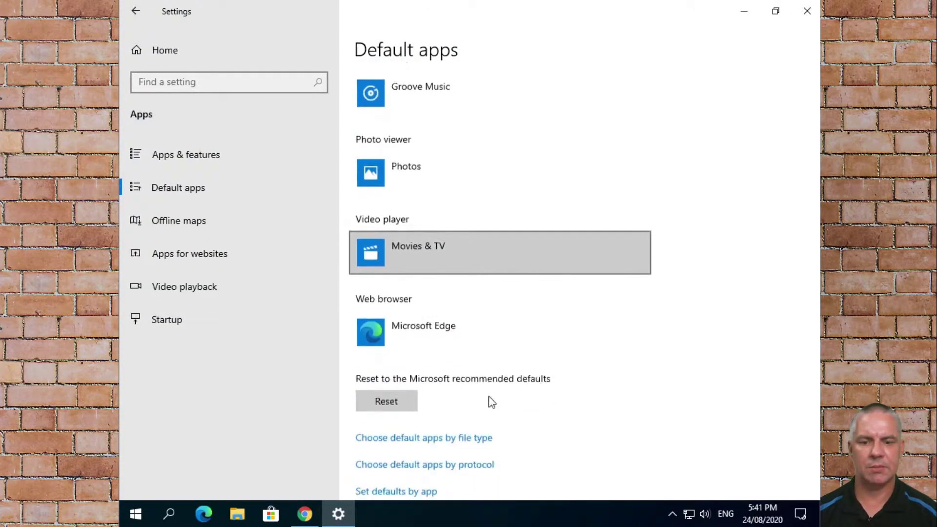
scroll(374, 326, "up", 1)
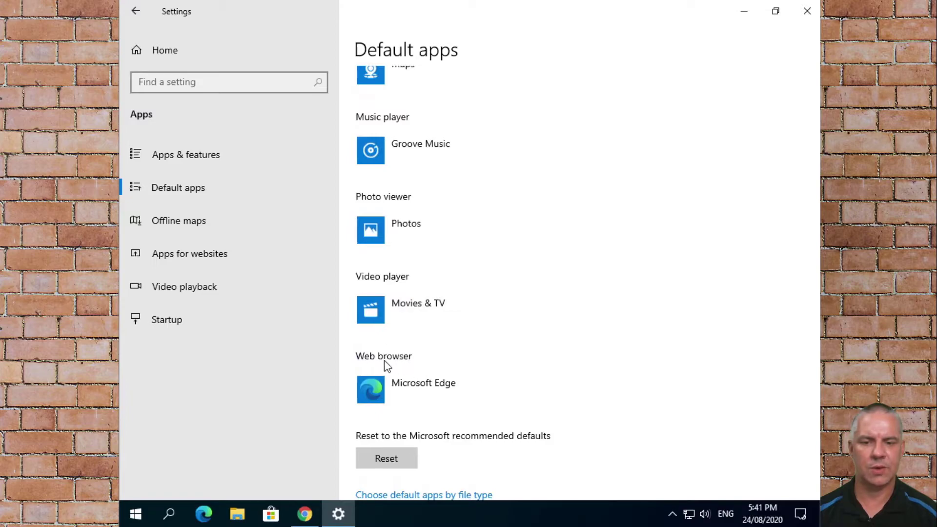
left_click(421, 385)
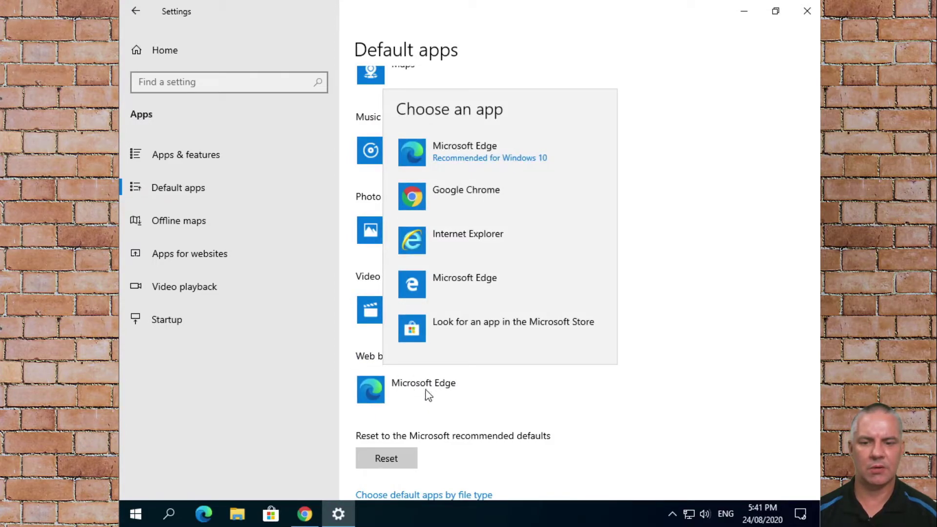
left_click(455, 197)
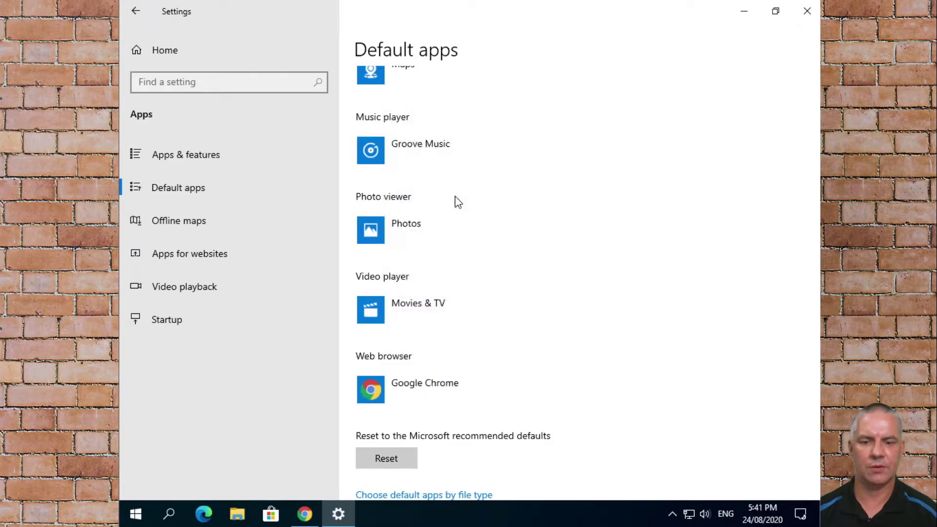
Close Windows Settings and decline Chrome's sign-in and sync offer with 'No, thanks'
left_click(808, 13)
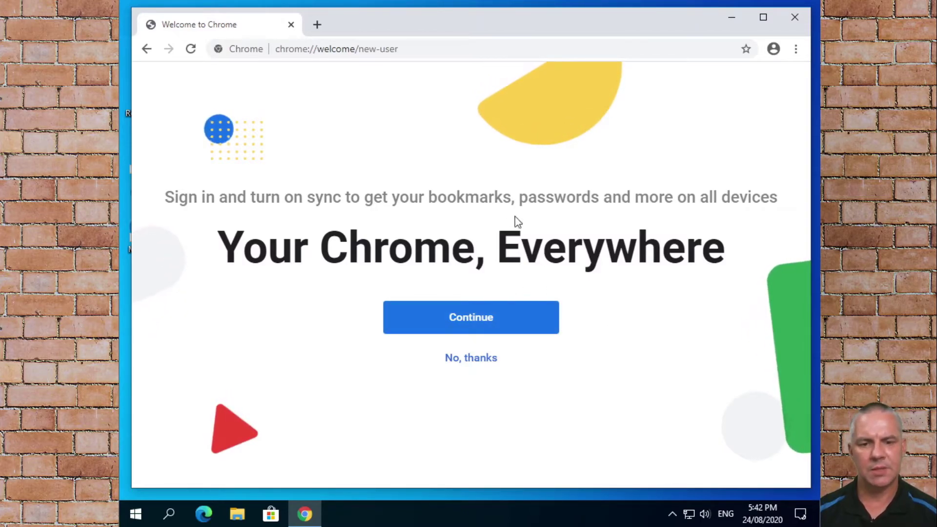
left_click(470, 364)
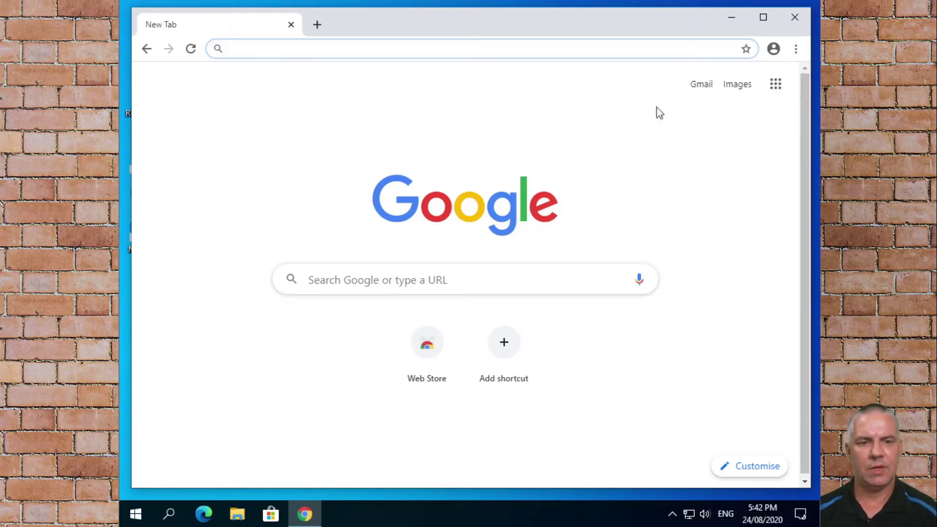
Close Chrome and pin Google Chrome to the taskbar from the Start menu's app list
left_click(795, 19)
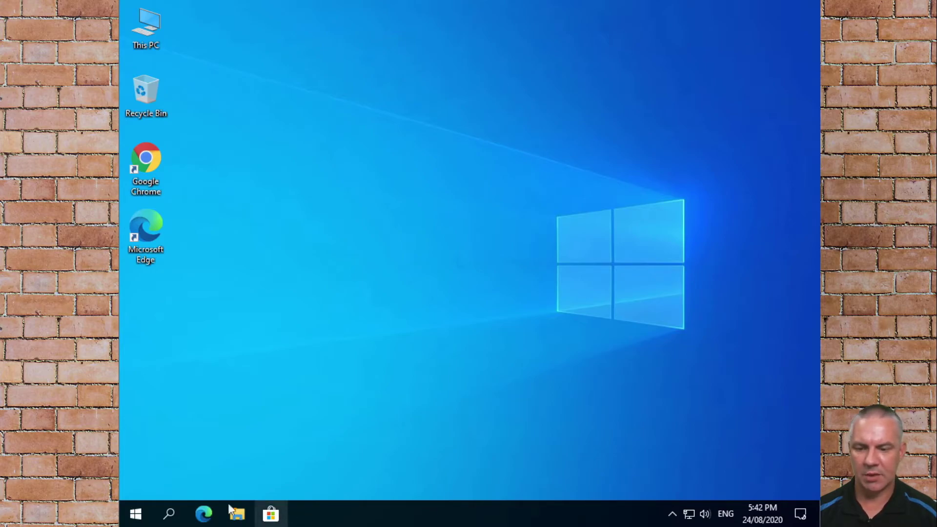
left_click(136, 513)
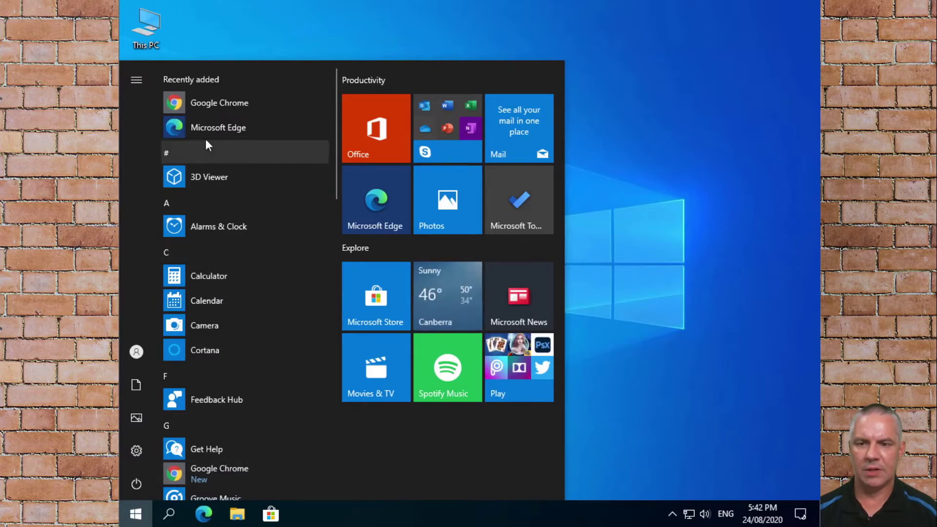
scroll(183, 341, "down", 3)
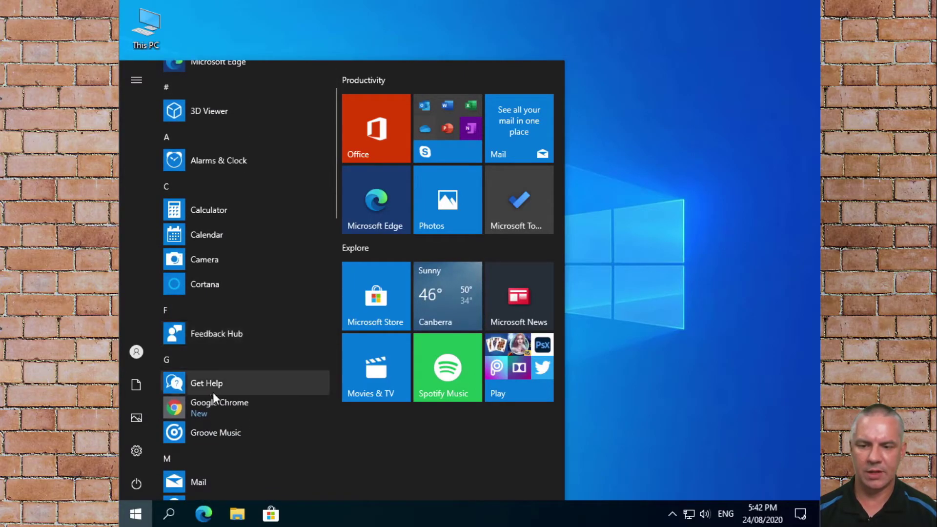
right_click(221, 403)
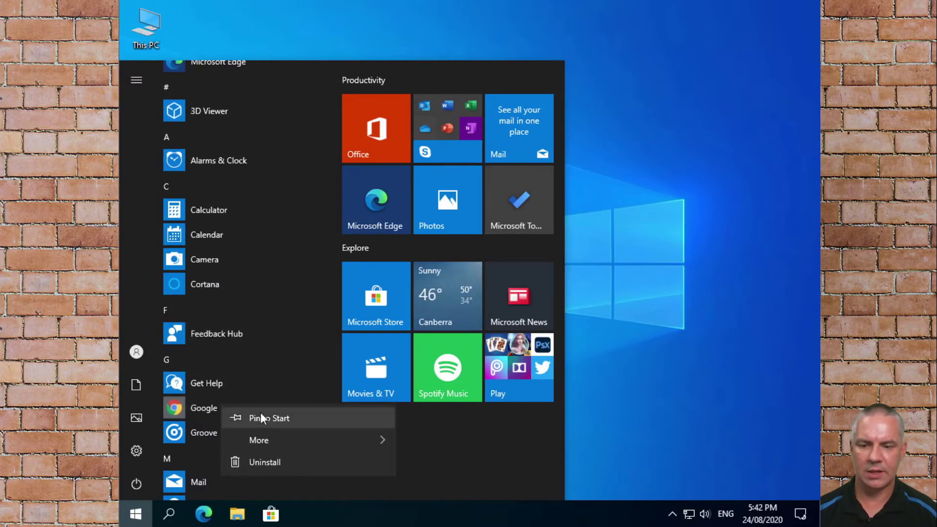
mouse_move(285, 439)
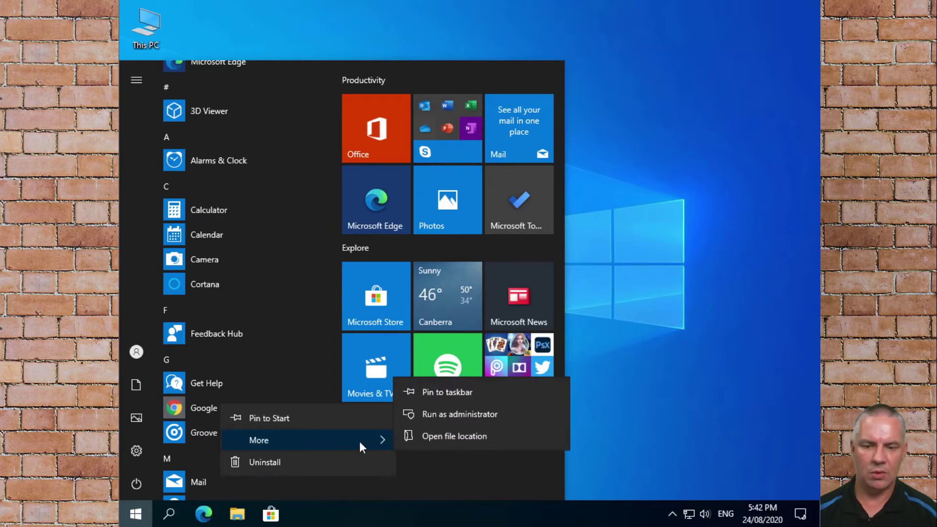
left_click(470, 393)
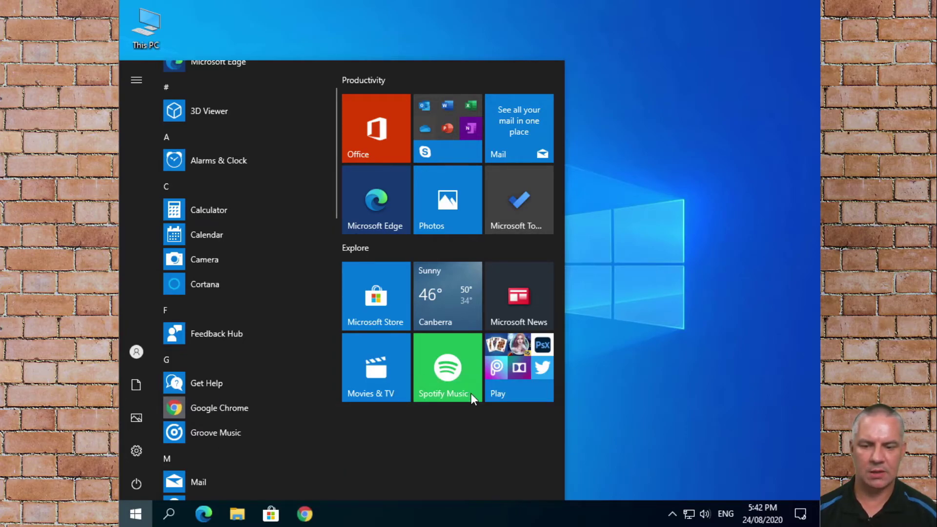
left_click(634, 238)
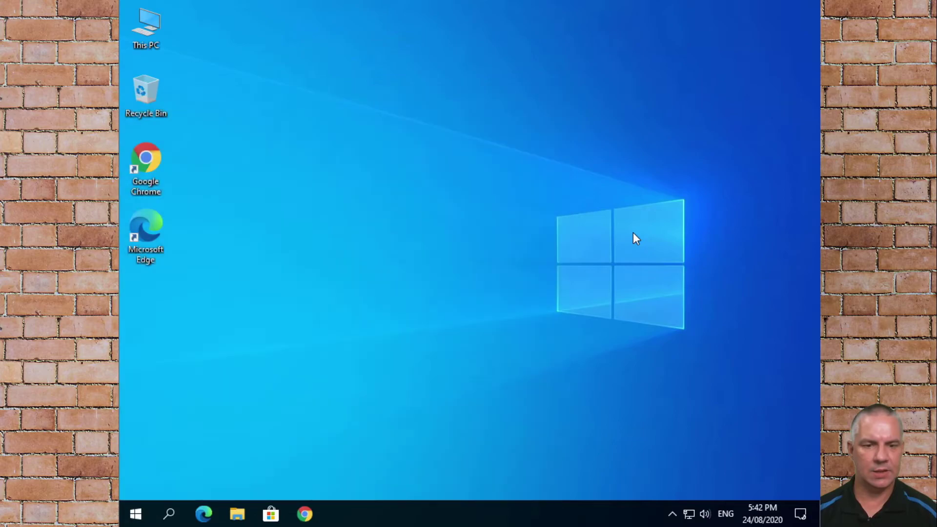
Unpin Microsoft Edge from the taskbar and drag Chrome into the leftmost pinned position
right_click(203, 516)
left_click(192, 482)
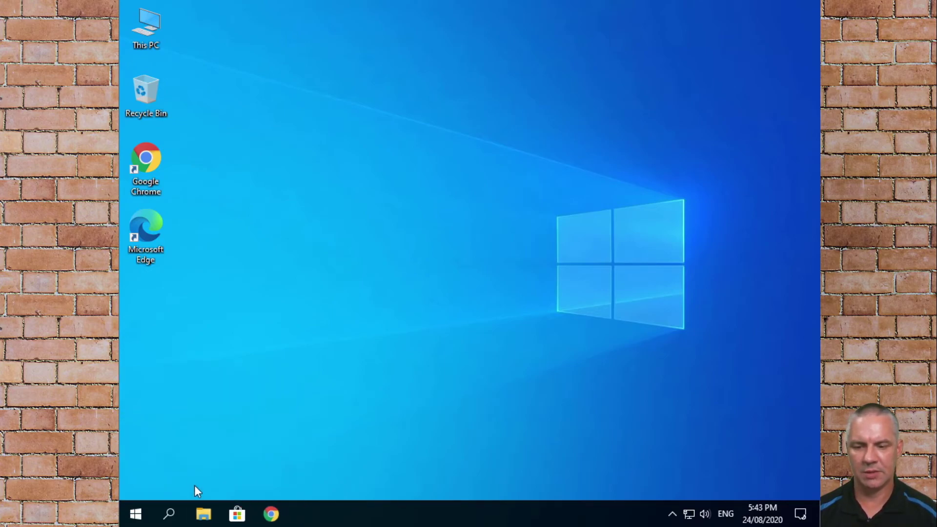
left_click_drag(270, 514, 193, 514)
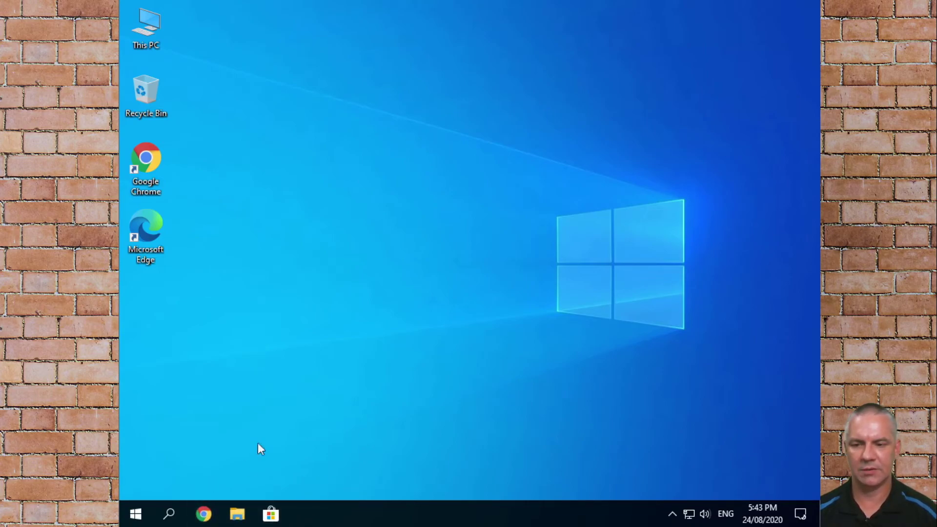